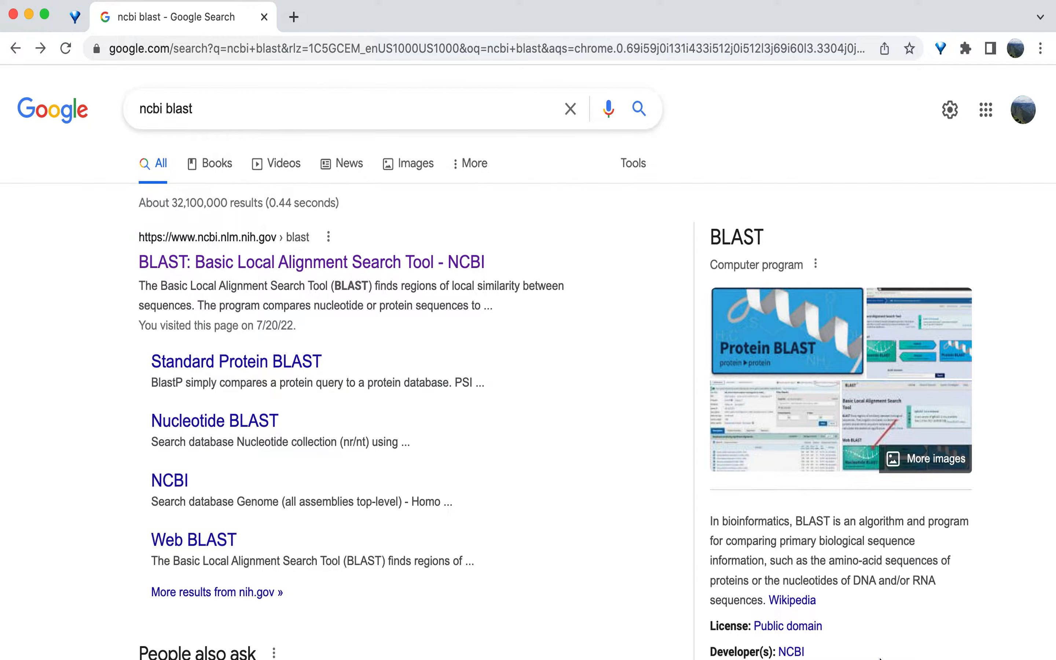
Step: Check the tutorial sequences document, then go to the NCBI BLAST home page from the search results
key("super+Tab")
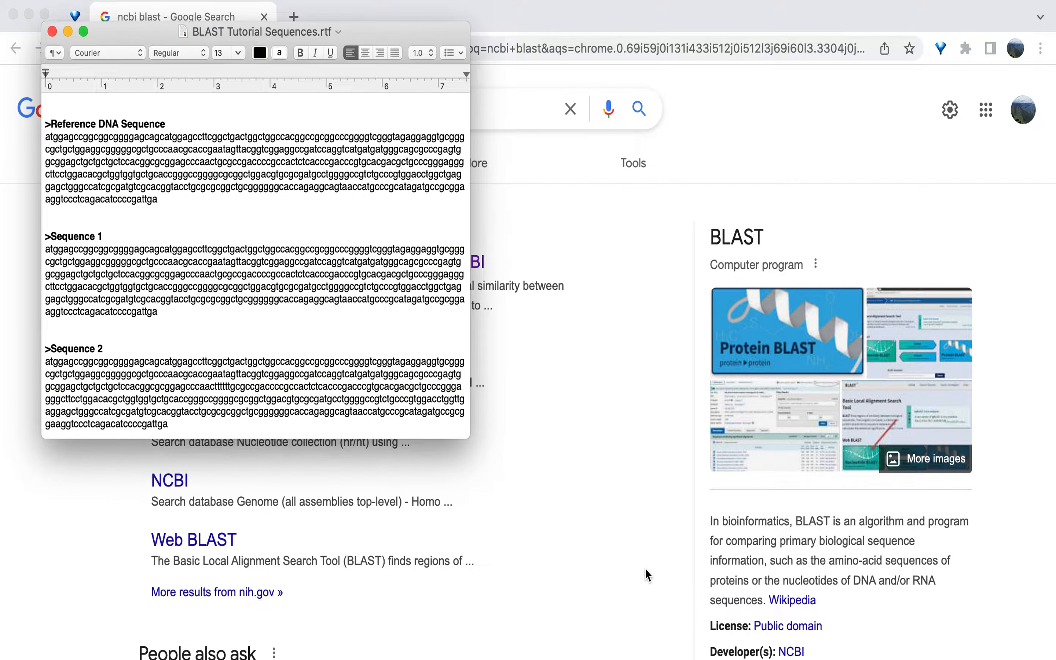
key("super+Tab")
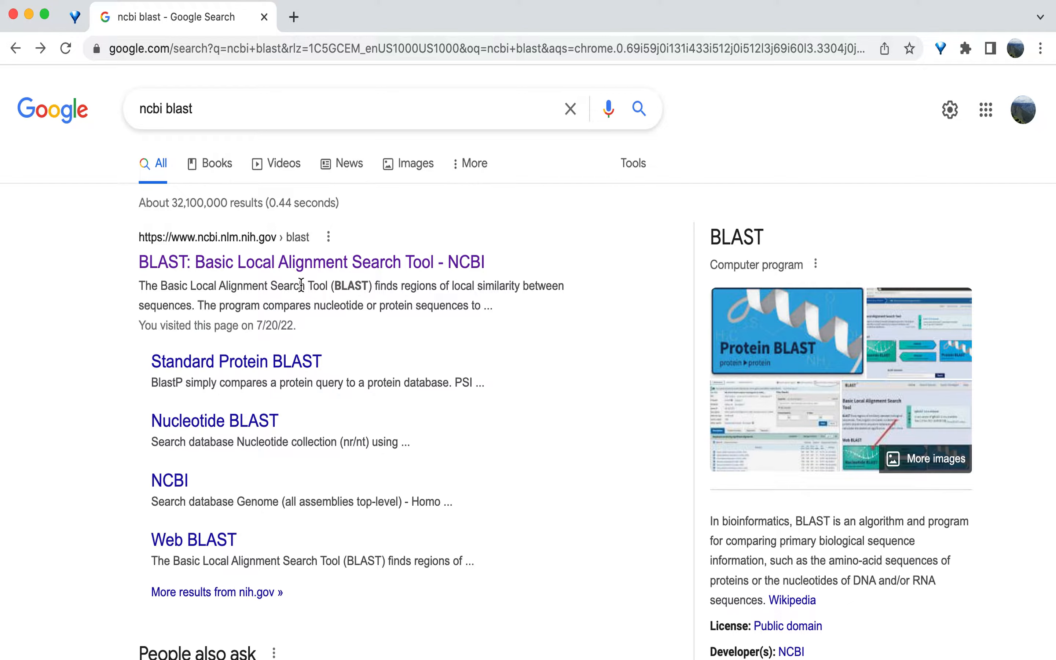
left_click(301, 263)
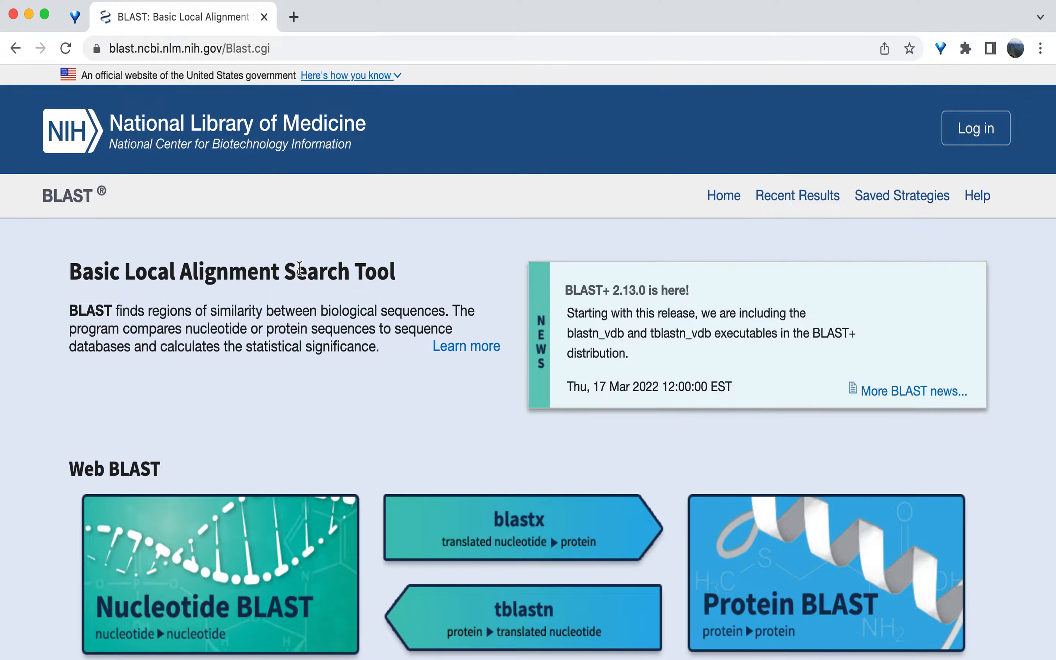
Step: Start a Nucleotide BLAST search in 'Align two or more sequences' mode
scroll(199, 385, "down", 3)
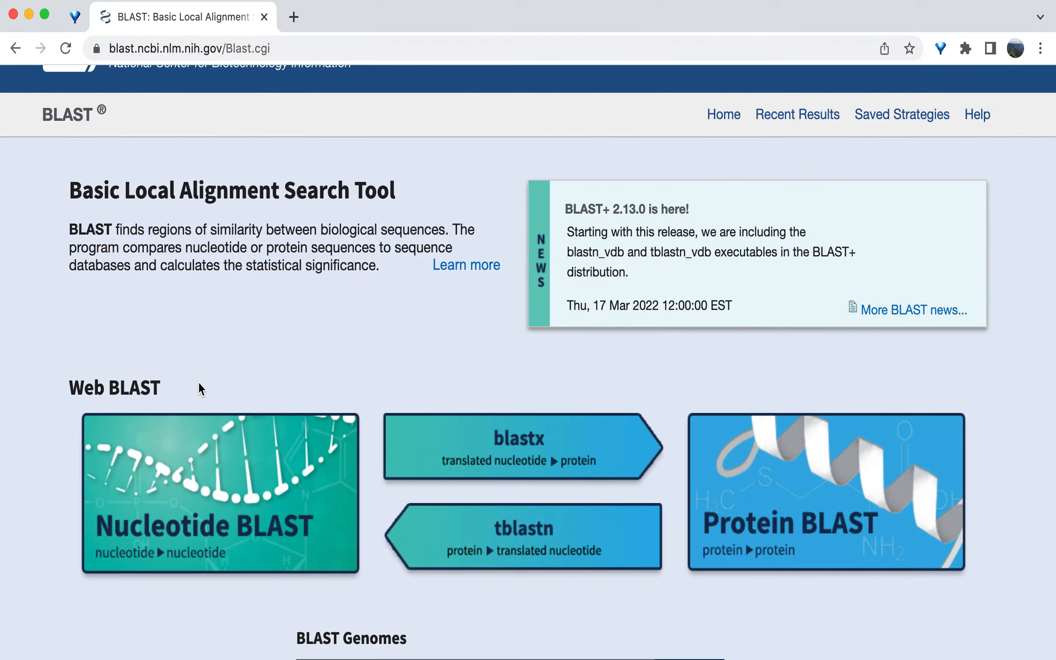
left_click(199, 449)
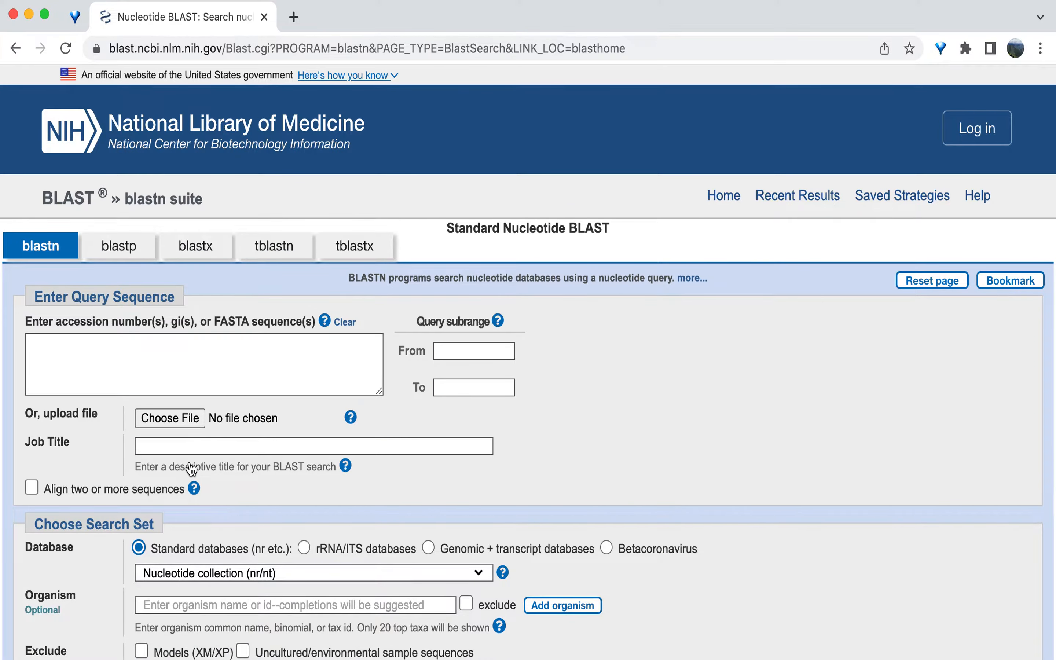
left_click(32, 487)
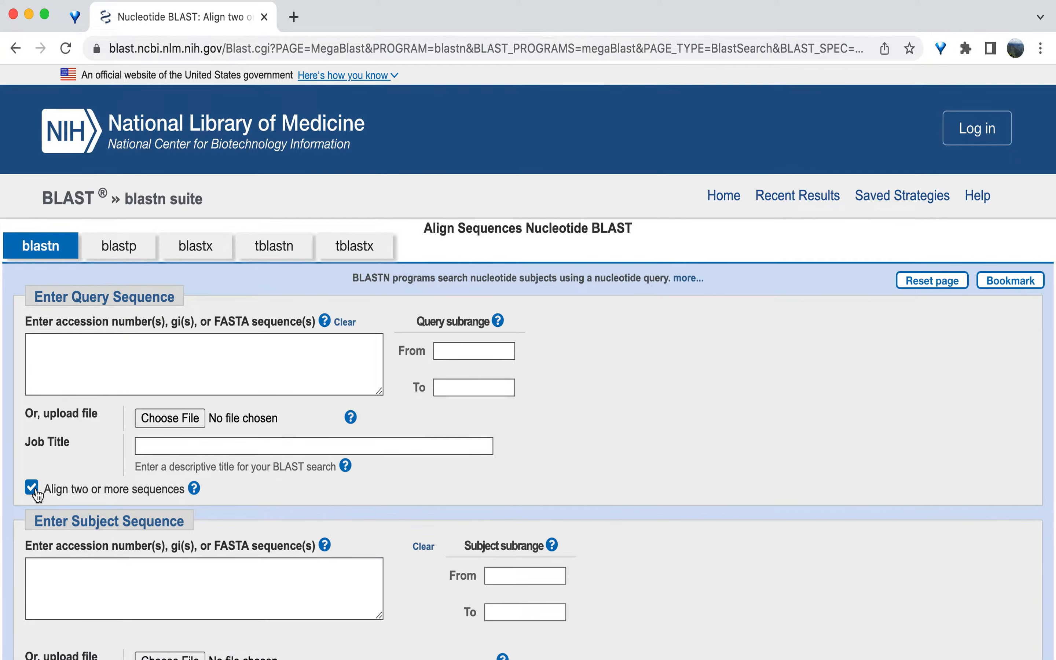
Step: Bring up the BLAST Tutorial Sequences.rtf document in TextEdit over the alignment form
scroll(99, 512, "down", 3)
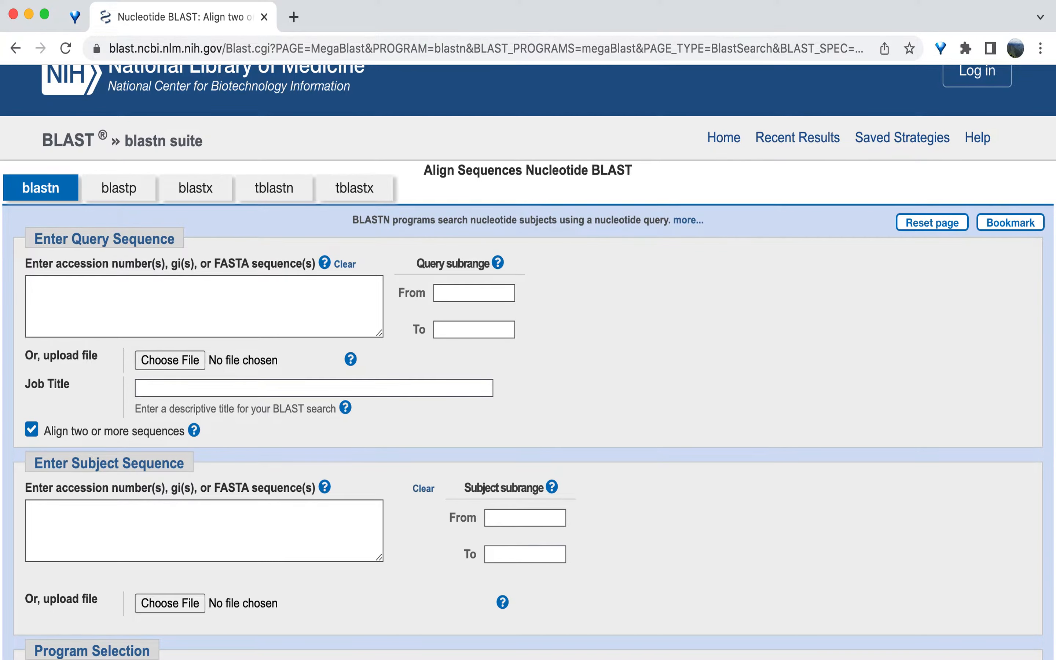
key("super+Tab")
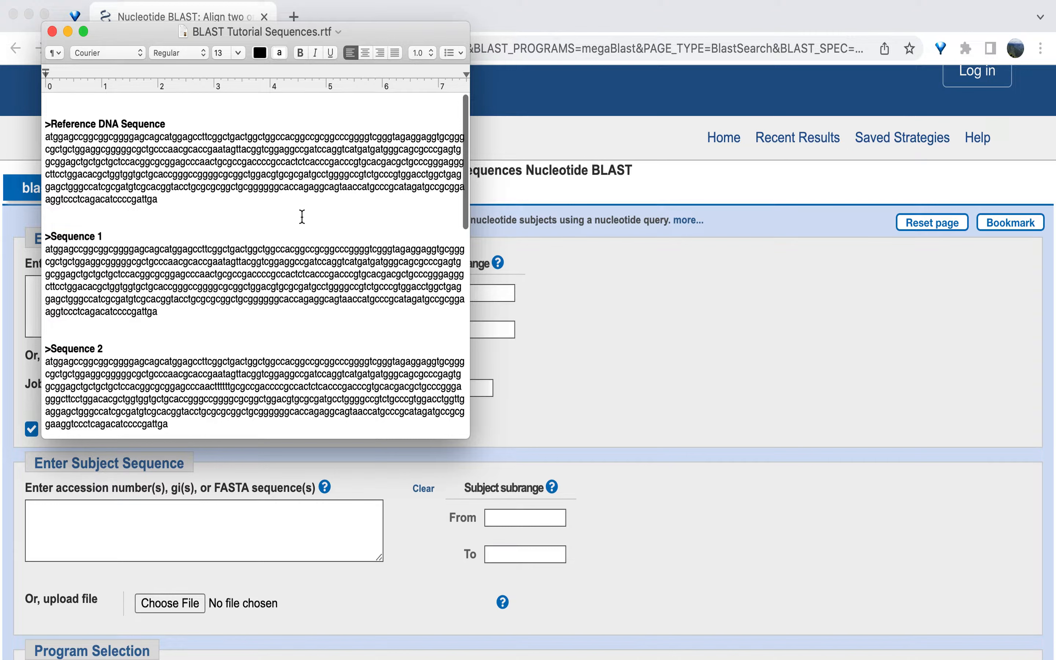
Step: Paste the Reference DNA Sequence with its header into the BLAST query box
left_click_drag(45, 124, 166, 201)
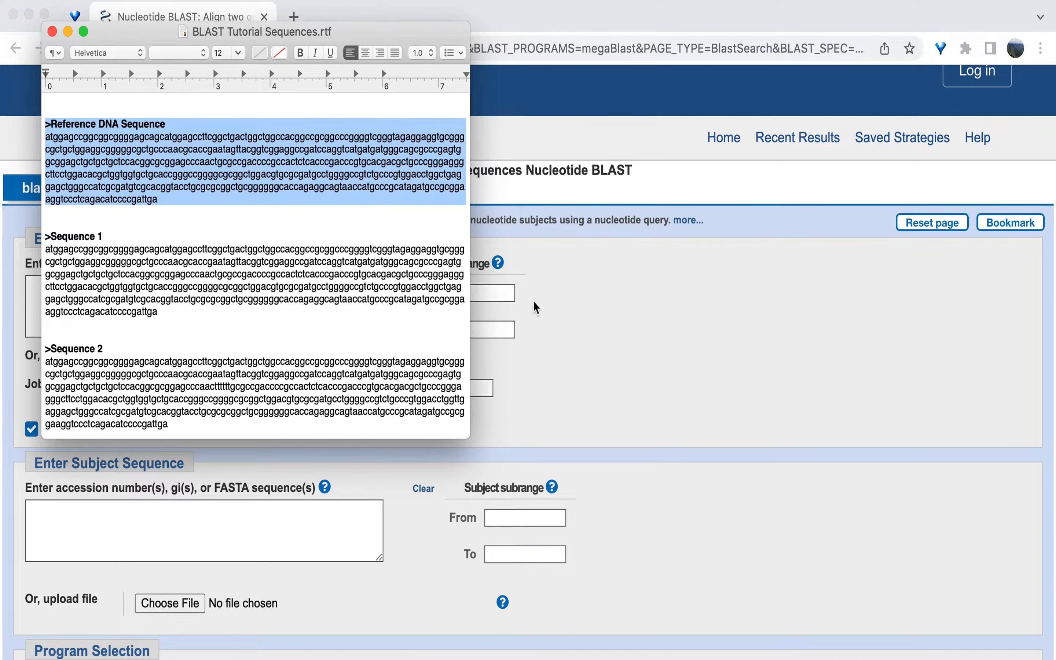
left_click(546, 323)
left_click(278, 302)
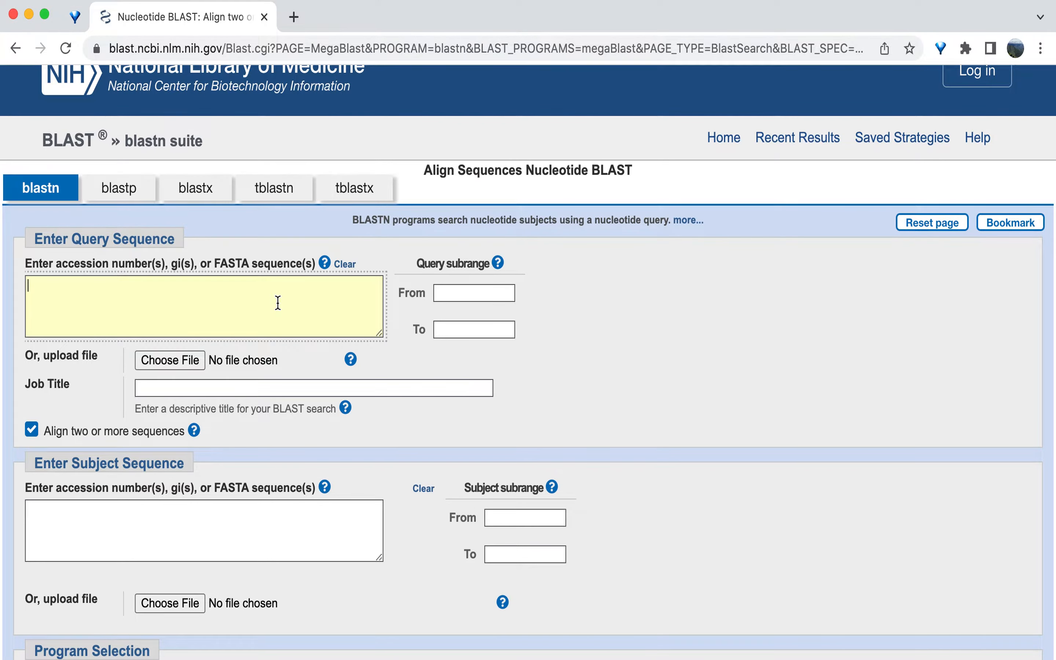
key("super+v")
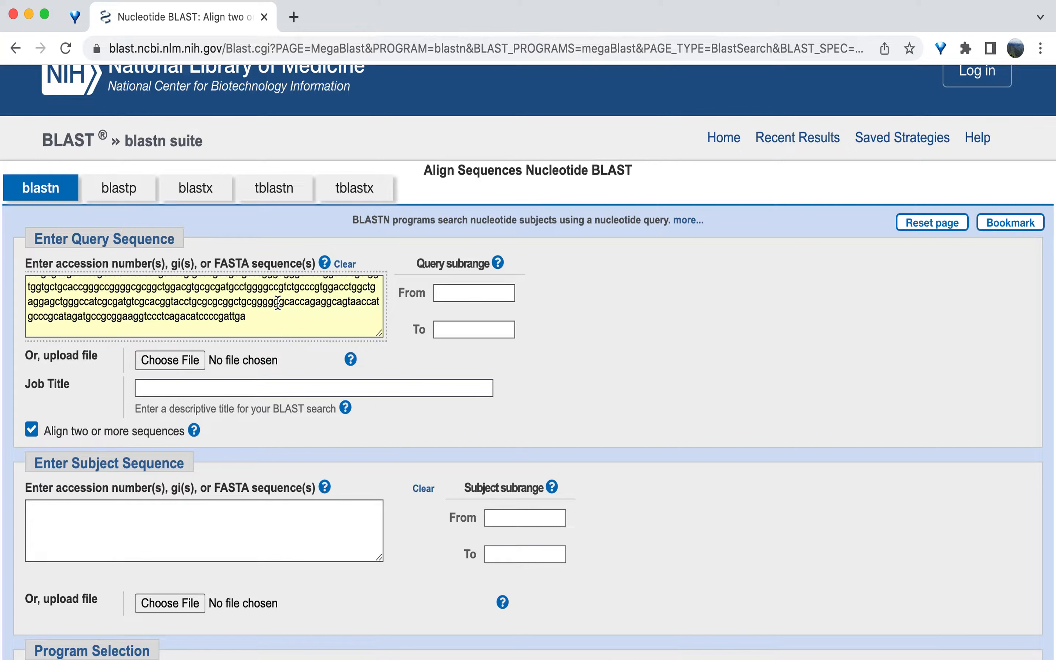
scroll(278, 303, "up", 10)
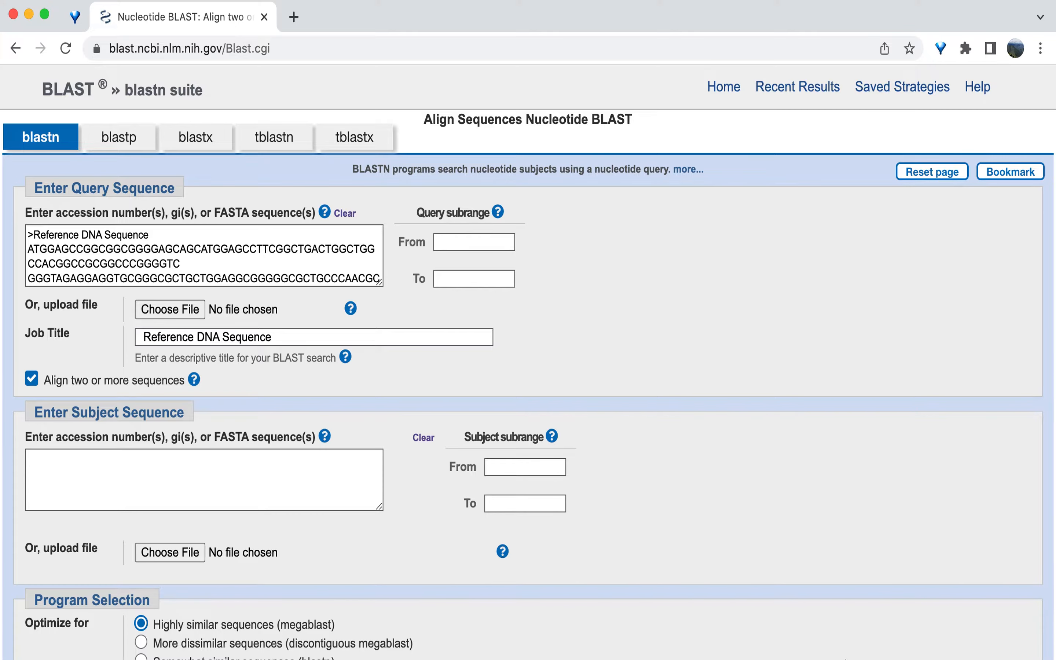
Step: Paste Sequences 1–3 from the tutorial document into the Enter Subject Sequence box
key("super+Tab")
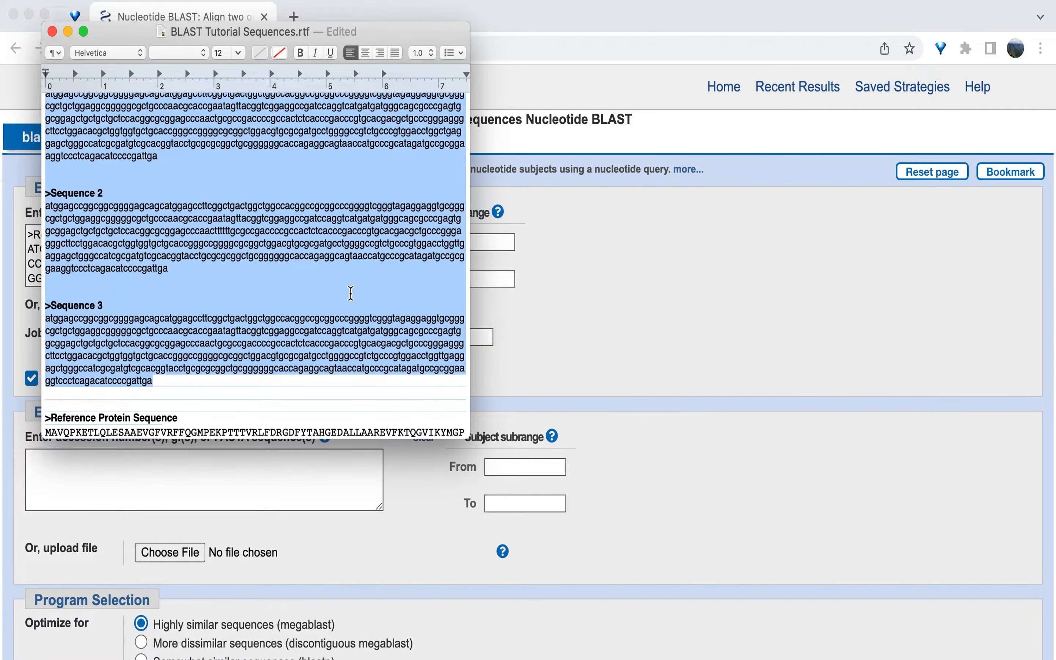
scroll(318, 268, "up", 5)
scroll(318, 268, "down", 4)
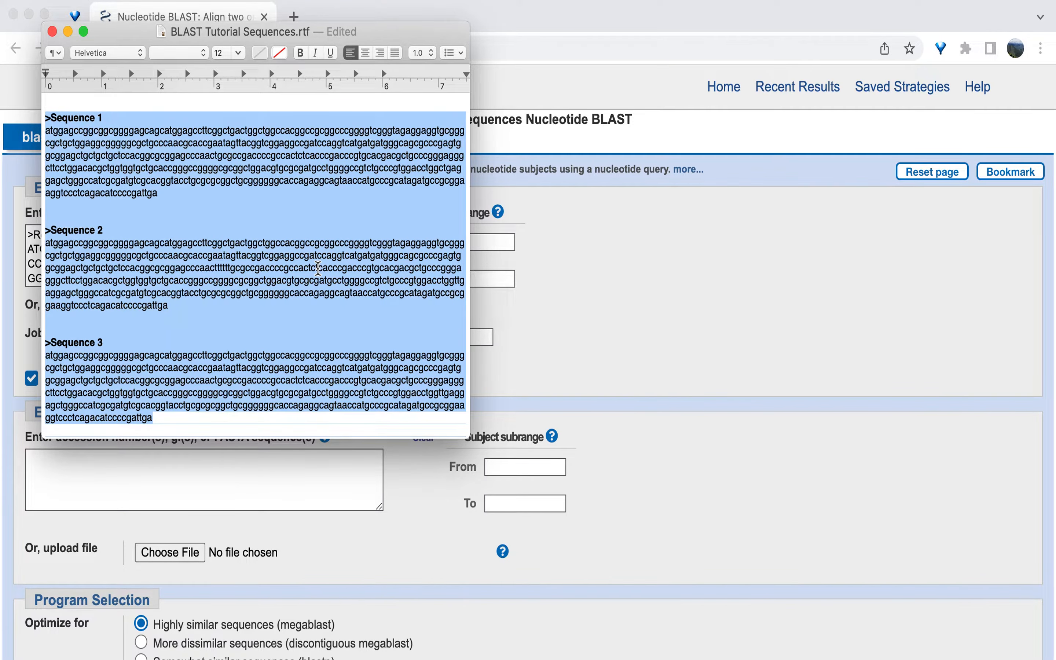
left_click(258, 469)
left_click(259, 469)
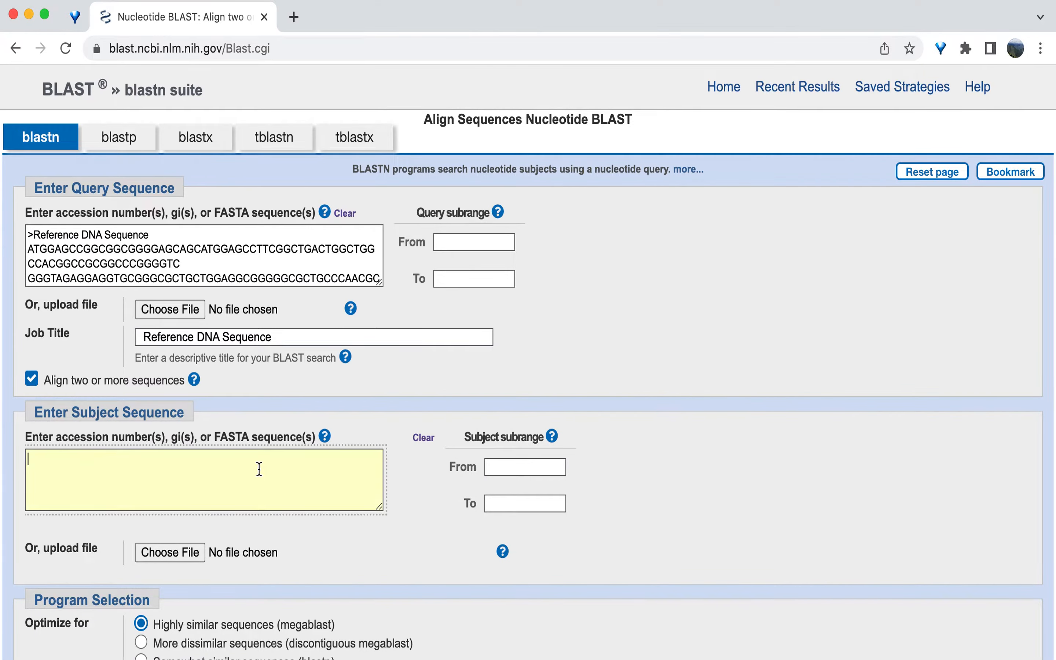
key("super+v")
scroll(259, 469, "up", 5)
scroll(258, 470, "up", 2)
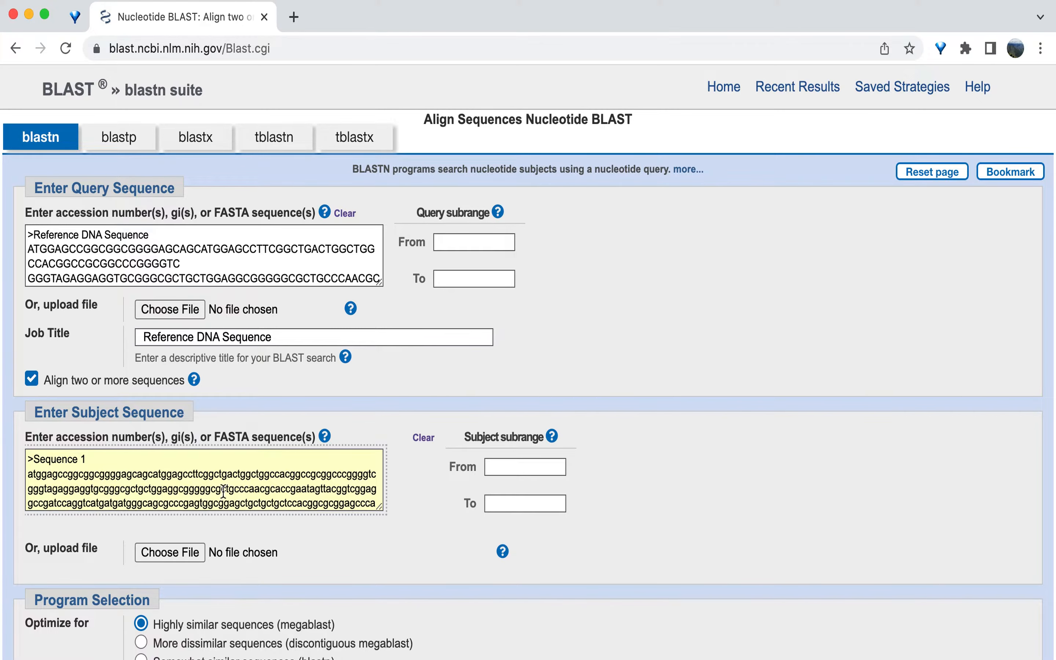
scroll(350, 567, "down", 5)
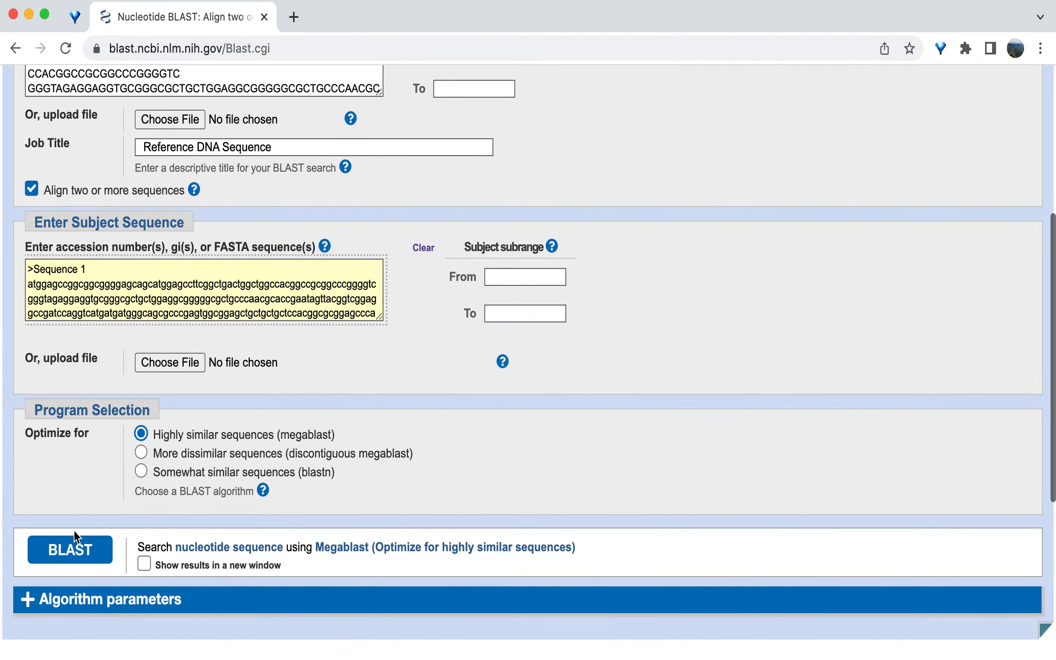
Step: Run BLAST and review hits: Sequence 1 100.00%, Sequence 3 99.79%, Sequence 2 98.74% identity
left_click(71, 551)
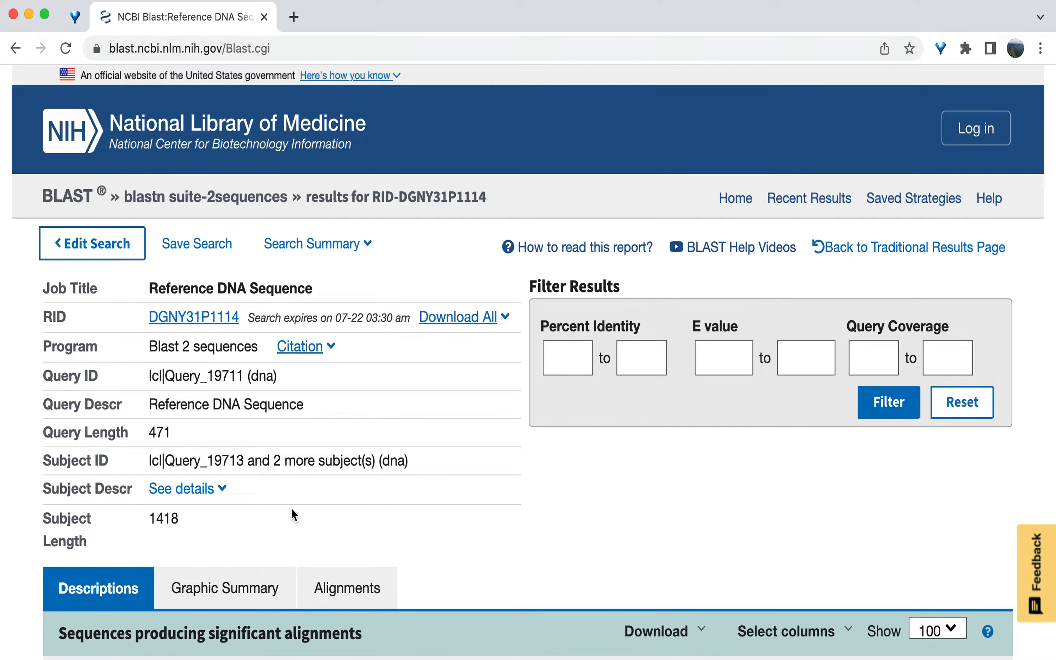
scroll(291, 509, "down", 3)
scroll(291, 509, "down", 3)
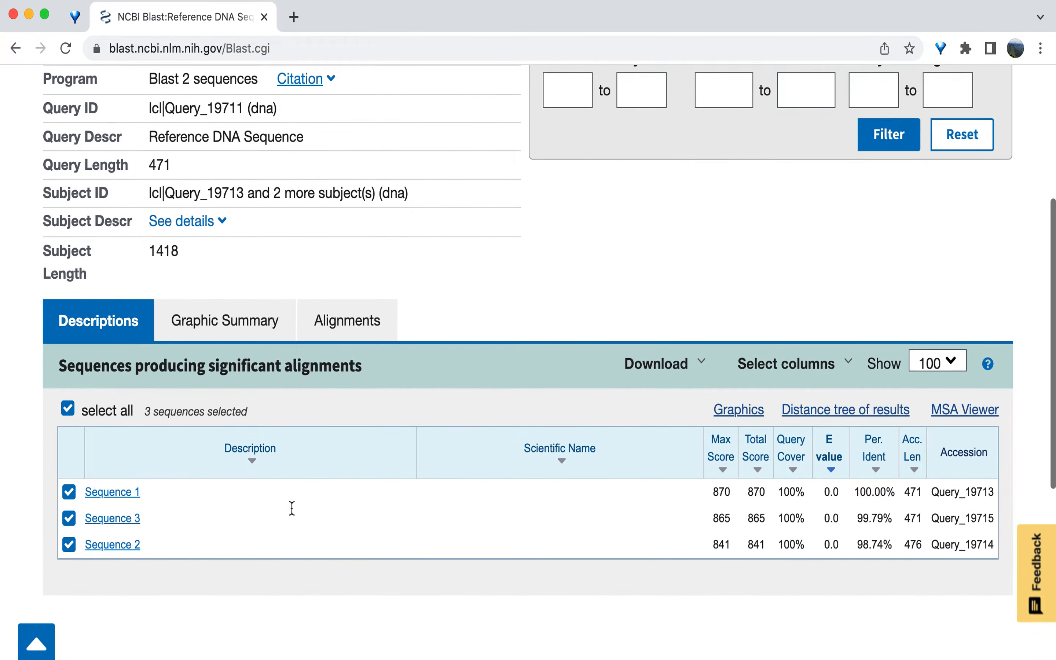
scroll(293, 516, "down", 1)
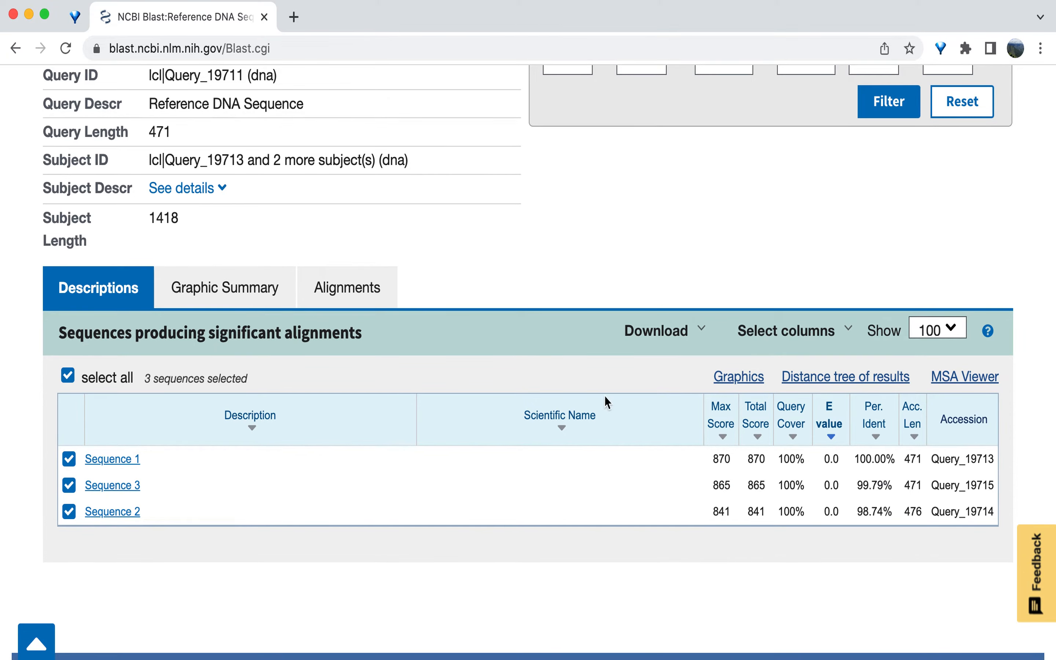
Step: Display the Alignments tab in 'Pairwise with dots for identities' view
left_click(378, 299)
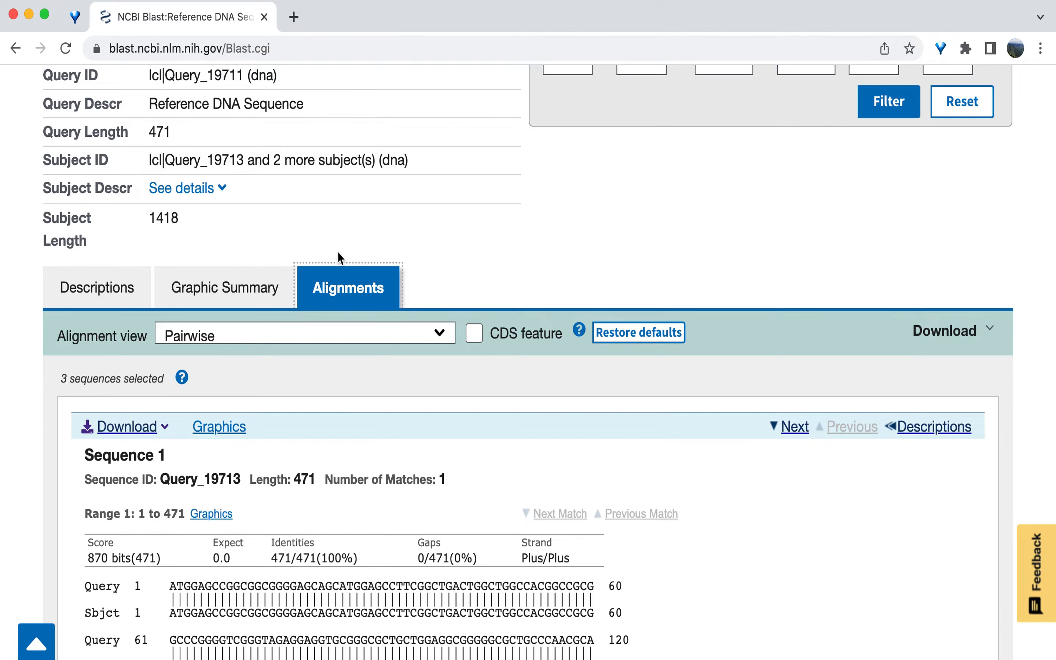
left_click(323, 341)
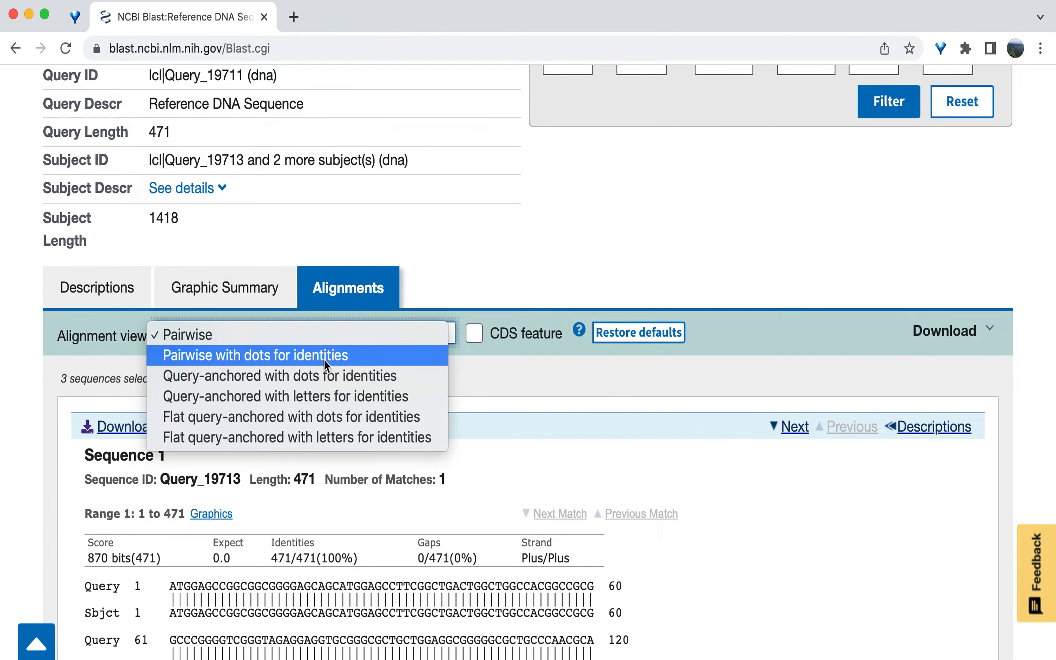
left_click(323, 359)
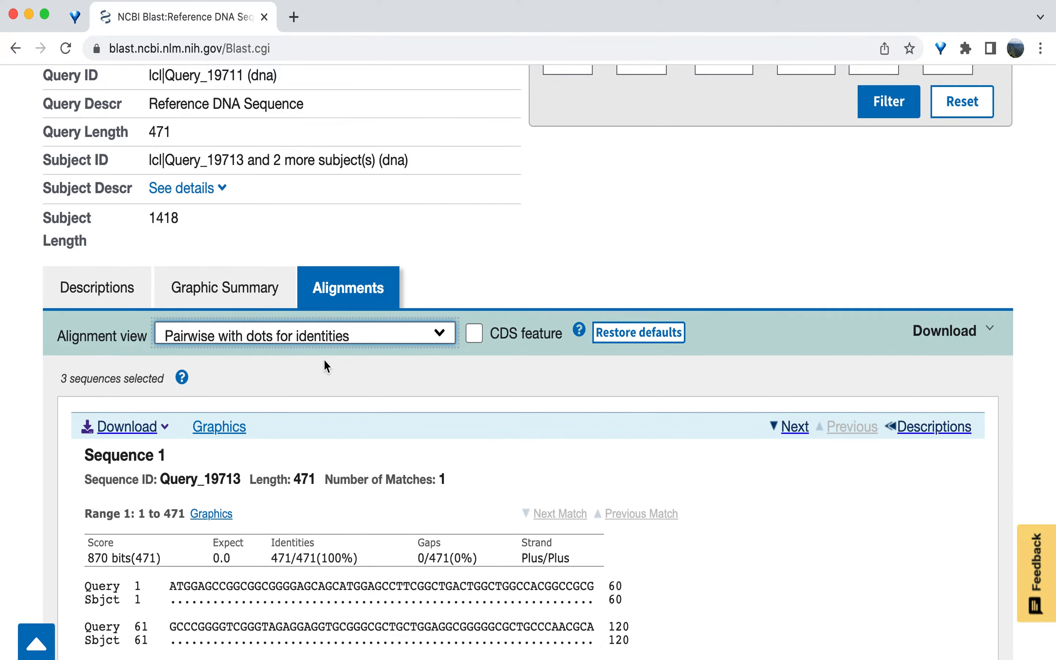
scroll(323, 359, "down", 3)
scroll(323, 359, "down", 4)
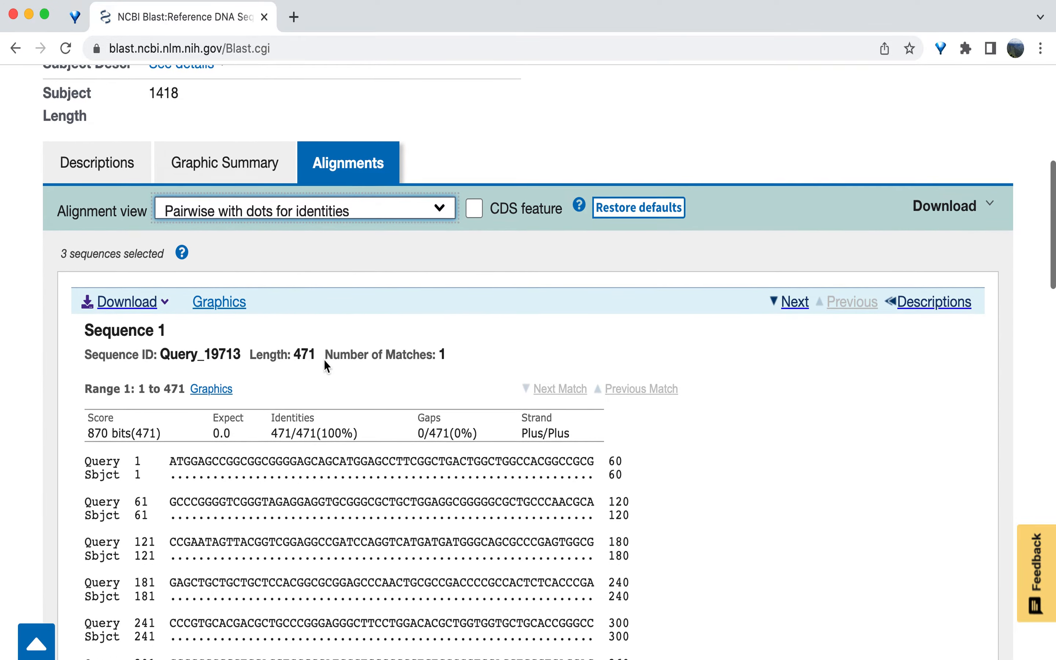
scroll(323, 360, "down", 2)
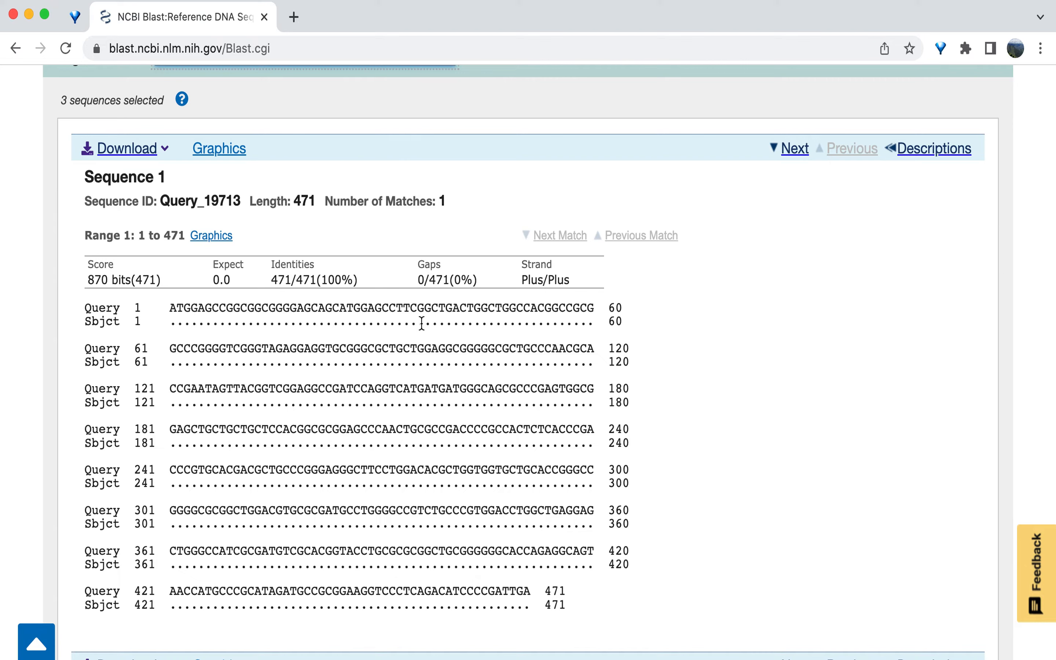
scroll(422, 323, "down", 3)
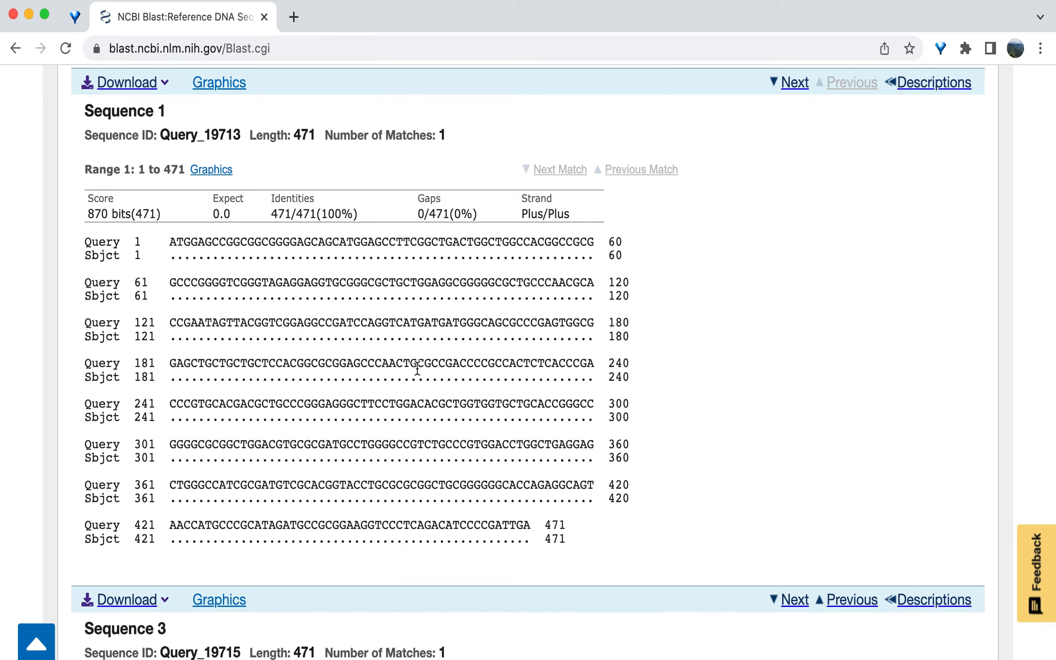
scroll(417, 368, "down", 15)
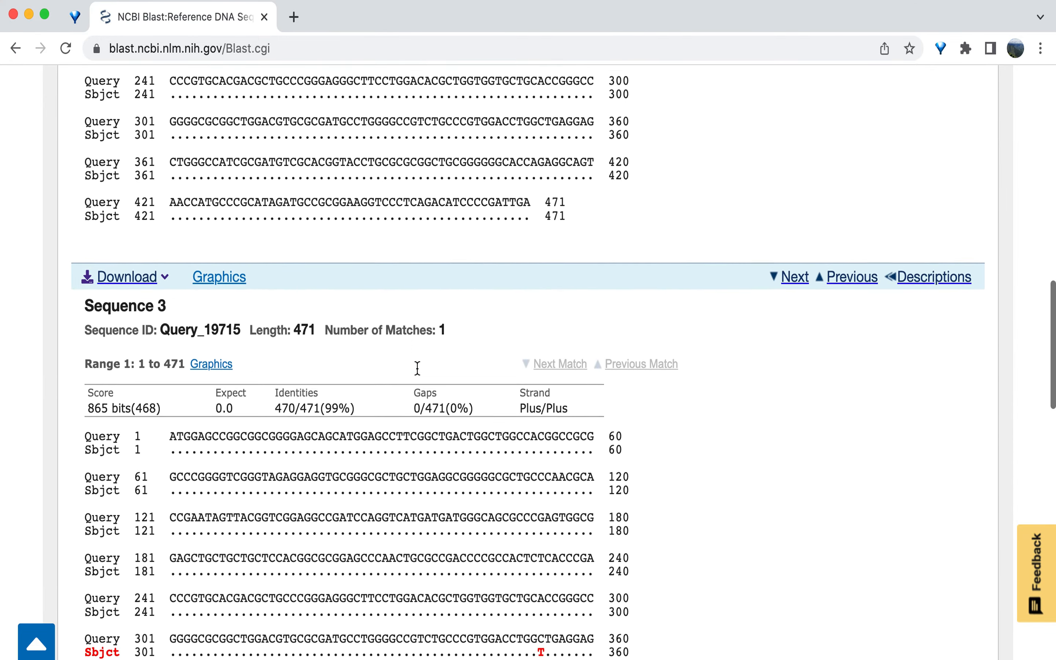
scroll(417, 369, "down", 9)
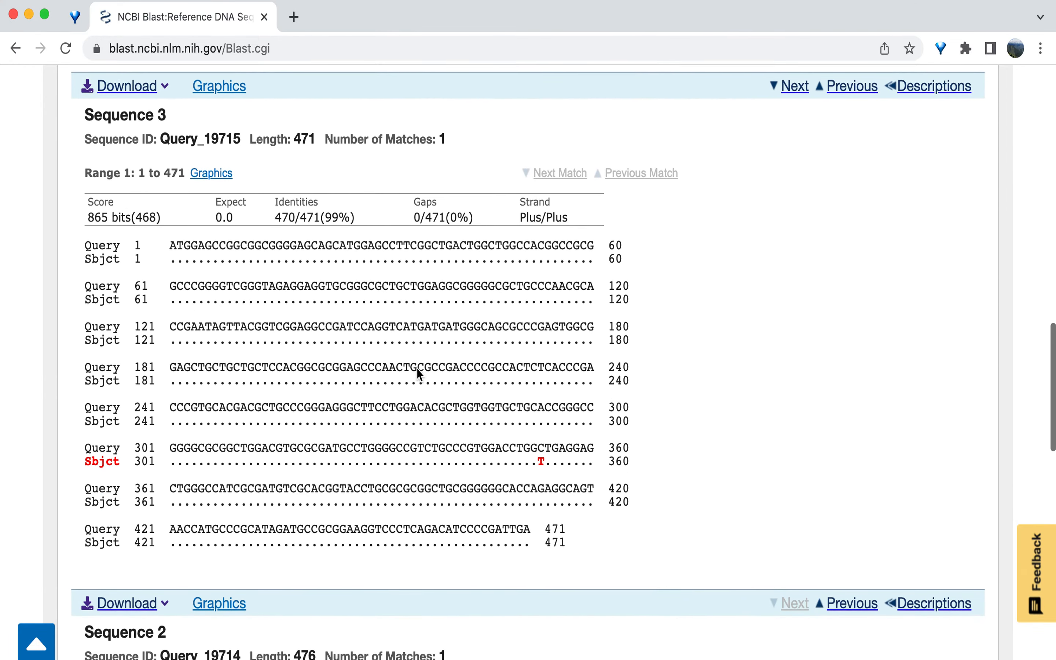
scroll(417, 369, "down", 5)
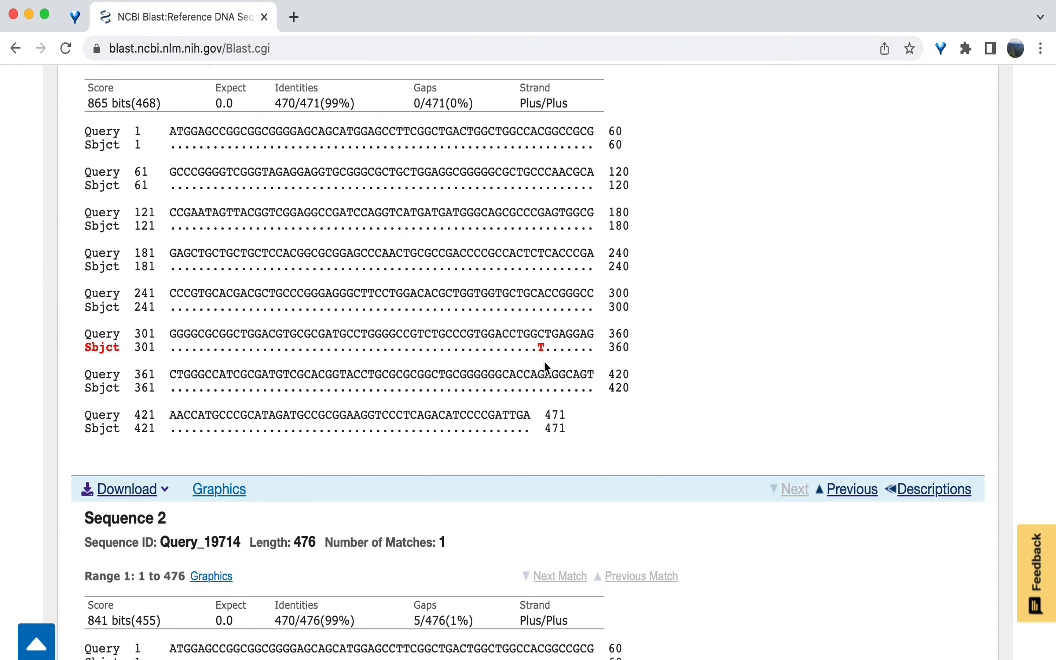
scroll(544, 360, "down", 10)
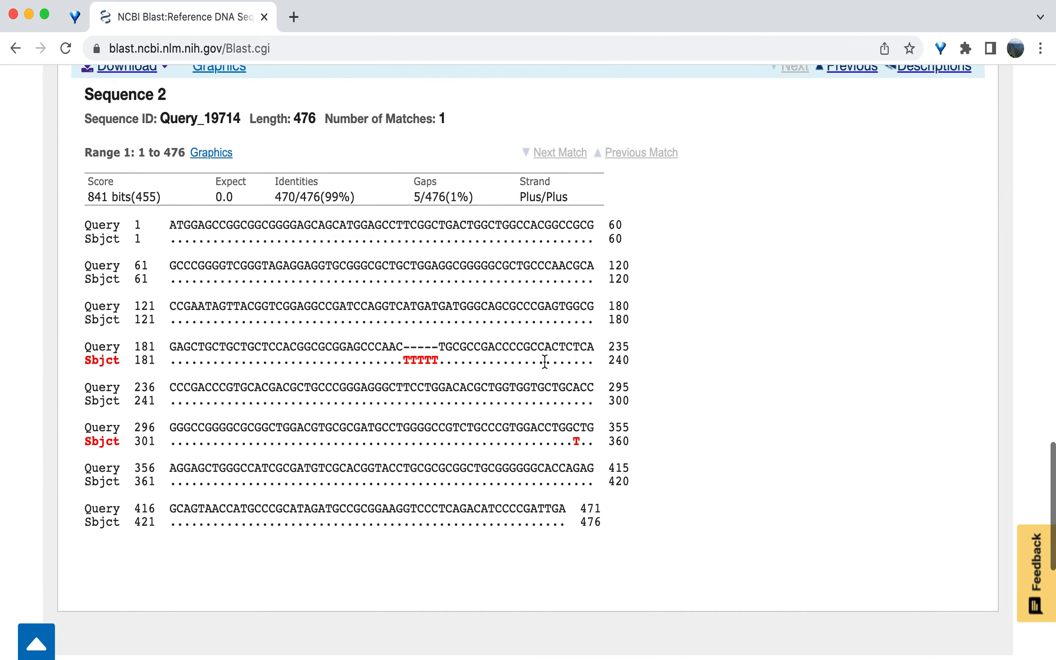